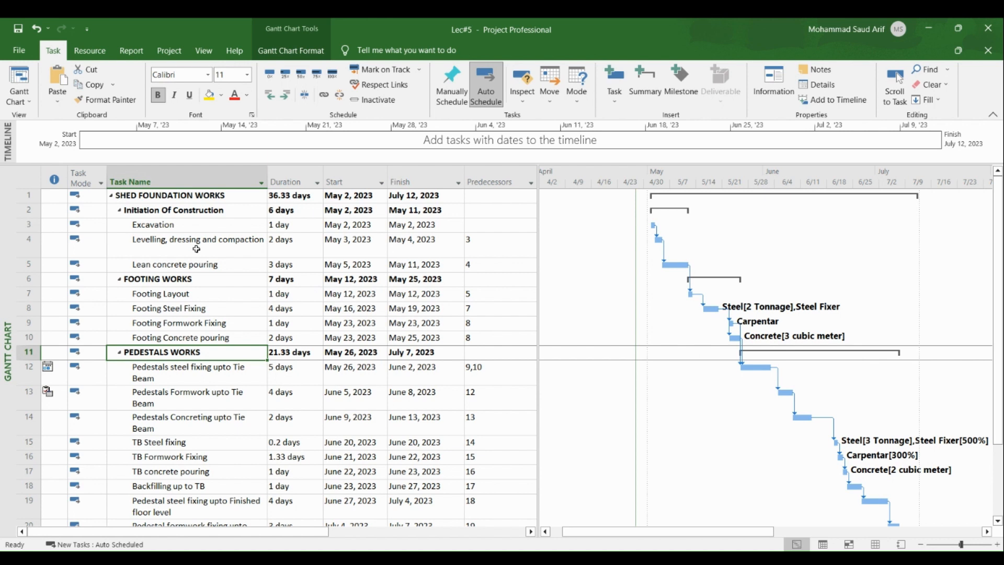
# Switch to the Resource Sheet view and inspect the resources' types, material labels and accrual settings
pyautogui.rightClick(8, 276)
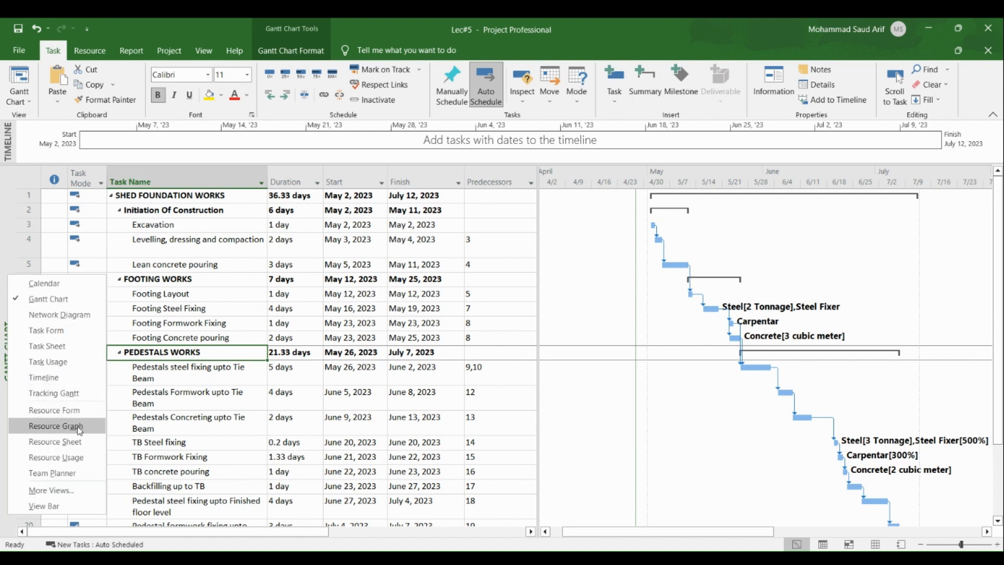
pyautogui.click(83, 443)
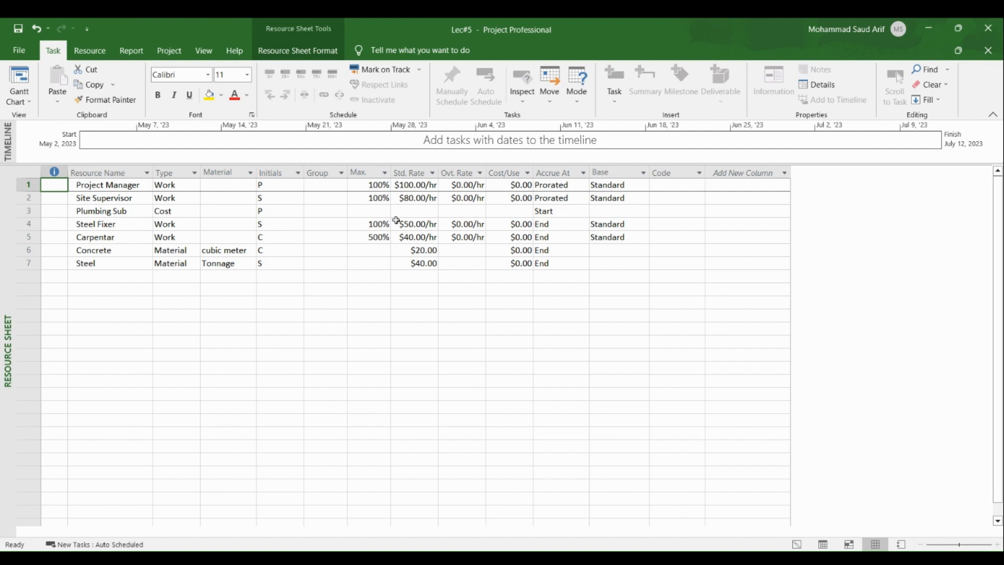
pyautogui.click(174, 212)
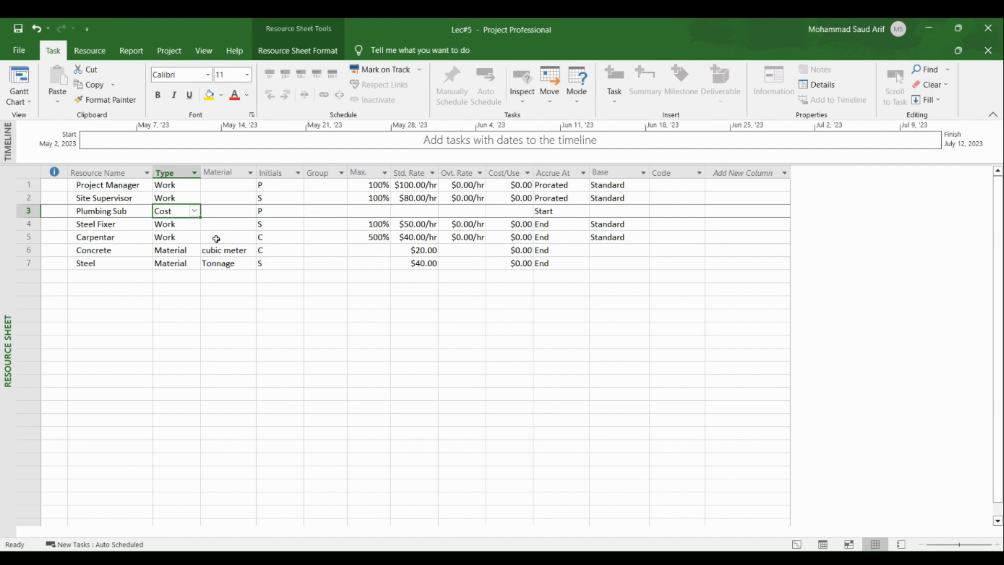
pyautogui.click(181, 253)
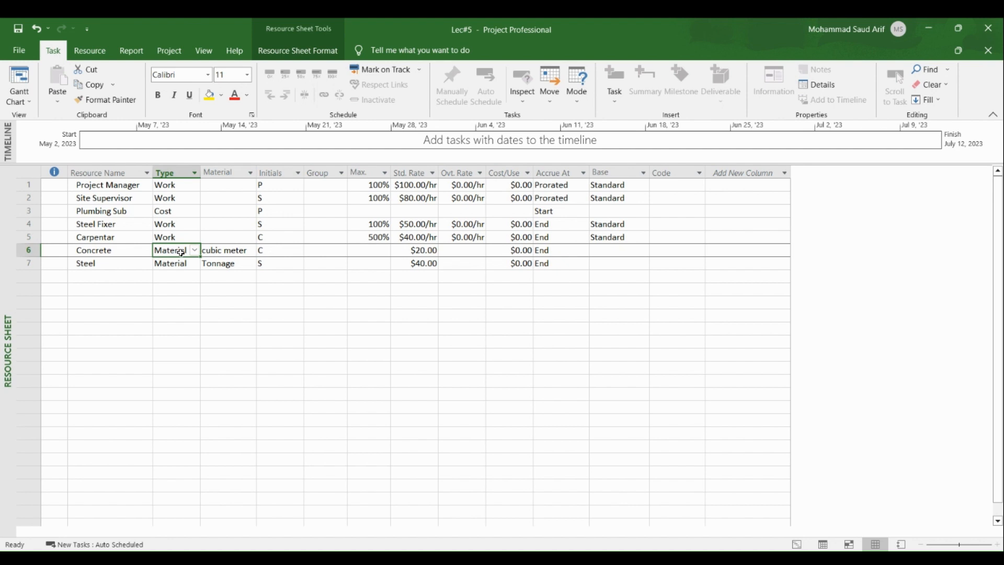
pyautogui.click(229, 252)
pyautogui.click(230, 274)
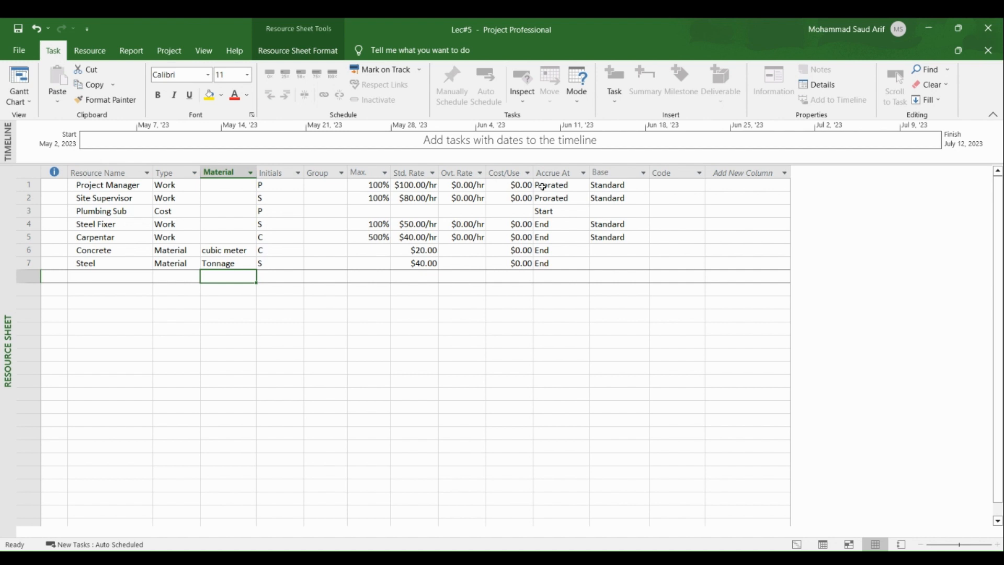
pyautogui.click(124, 212)
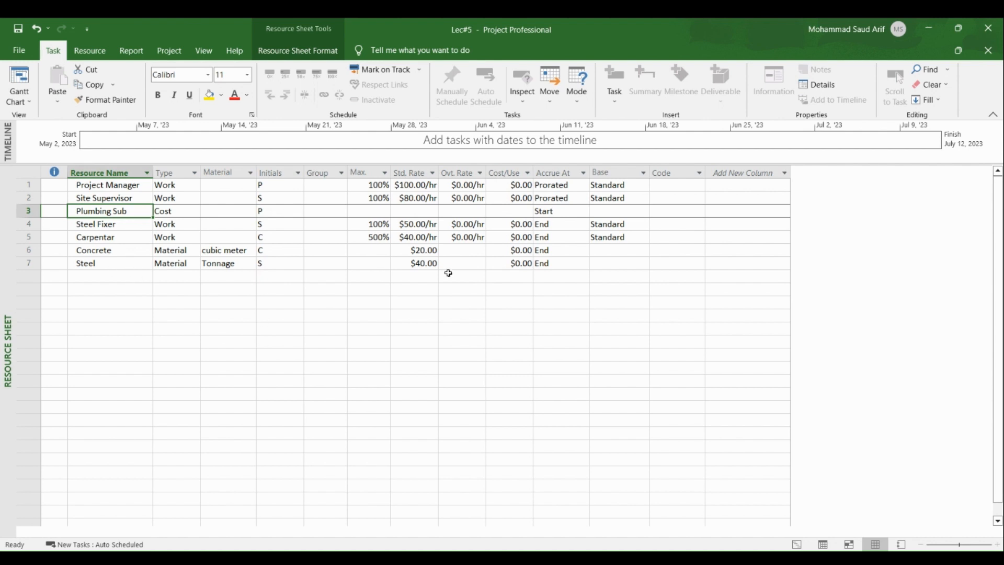
pyautogui.click(562, 263)
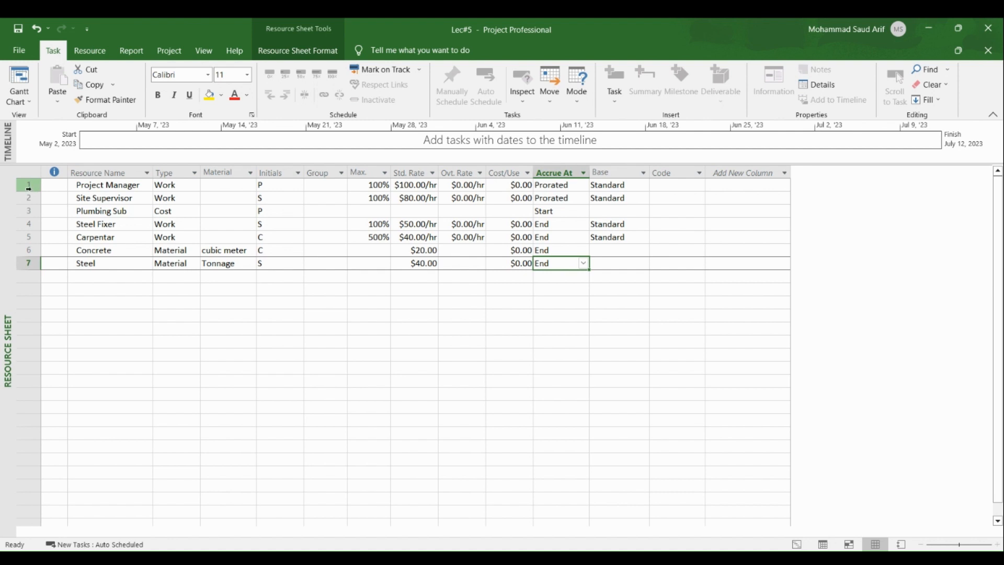
# Return to the Gantt Chart view and apply the Cost table to the task sheet
pyautogui.rightClick(5, 263)
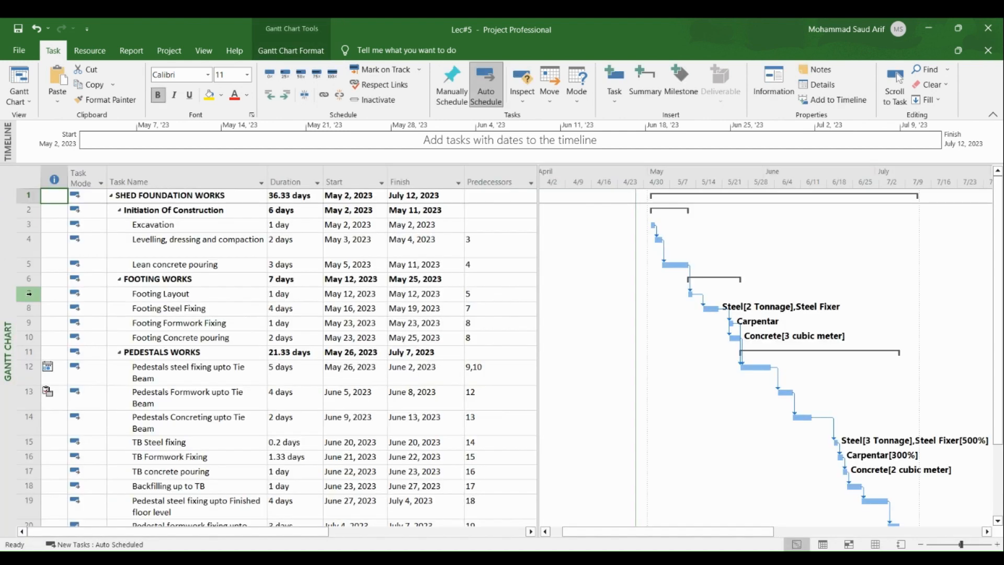
pyautogui.click(24, 173)
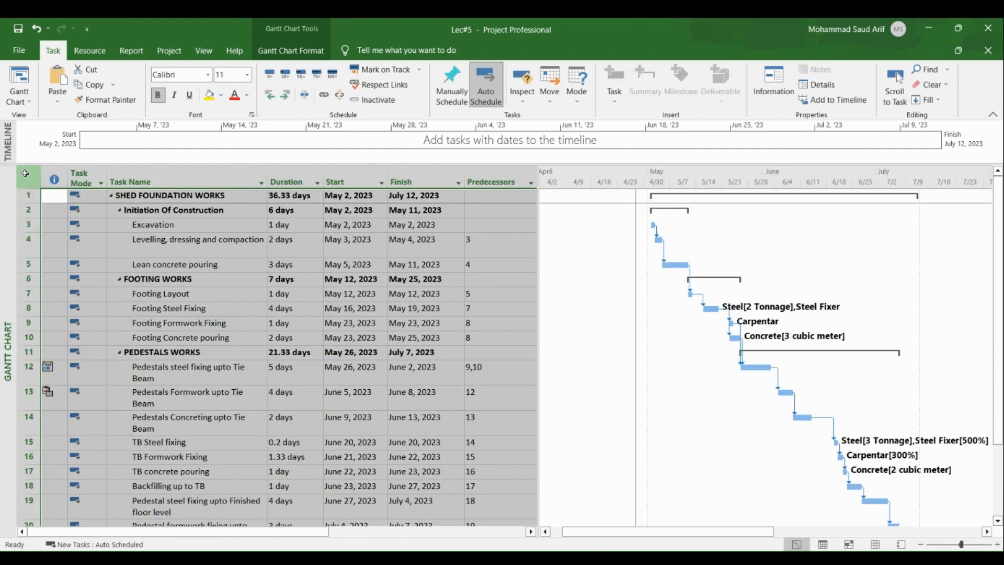
pyautogui.rightClick(24, 173)
pyautogui.click(52, 205)
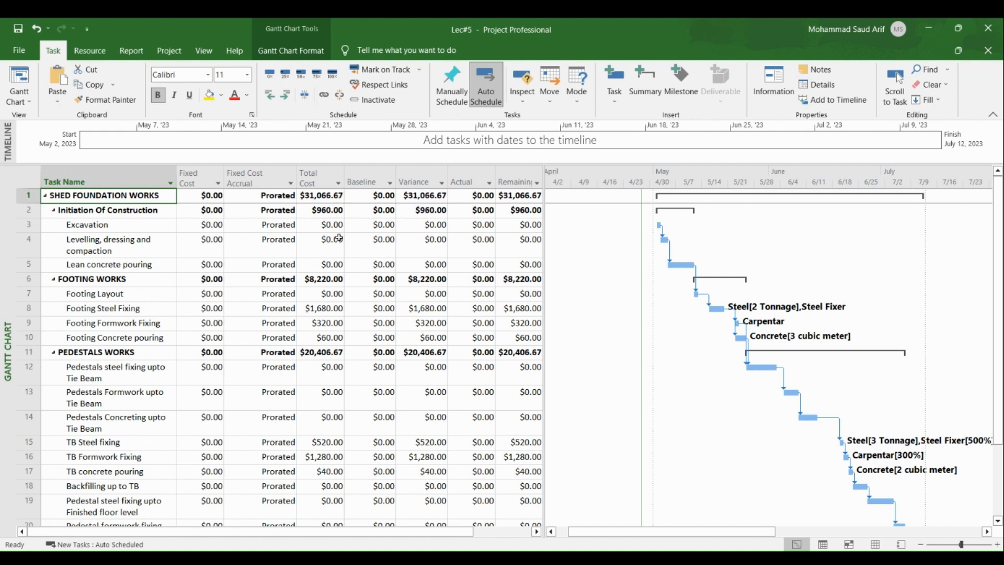
# Examine the total cost of each summary phase in the Cost table
pyautogui.click(151, 214)
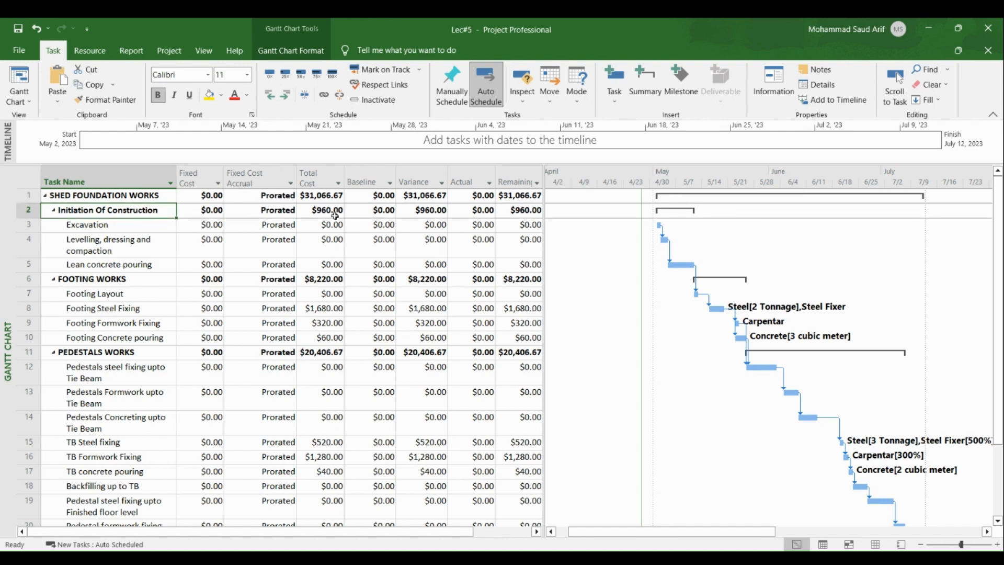
pyautogui.click(160, 275)
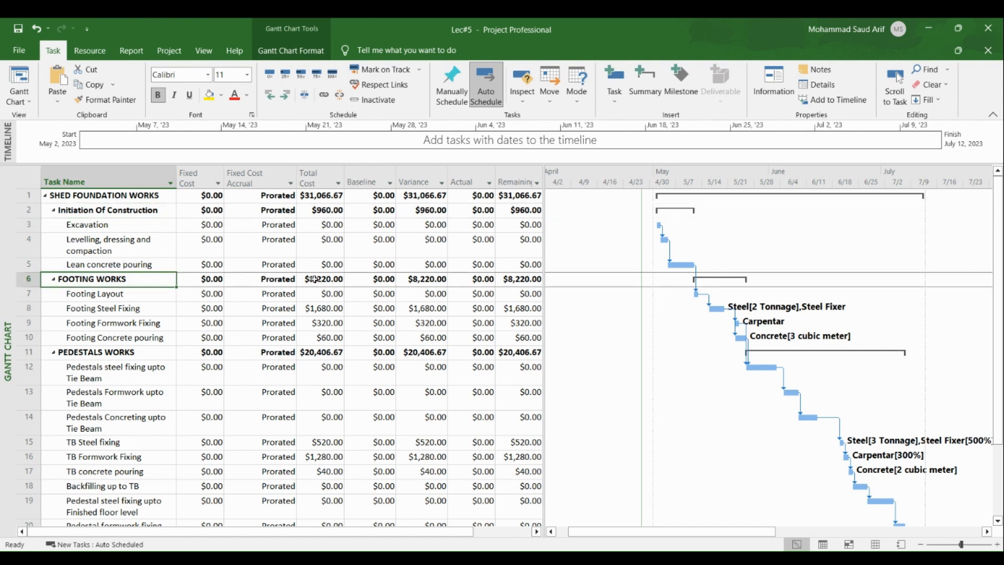
pyautogui.click(320, 279)
pyautogui.click(130, 353)
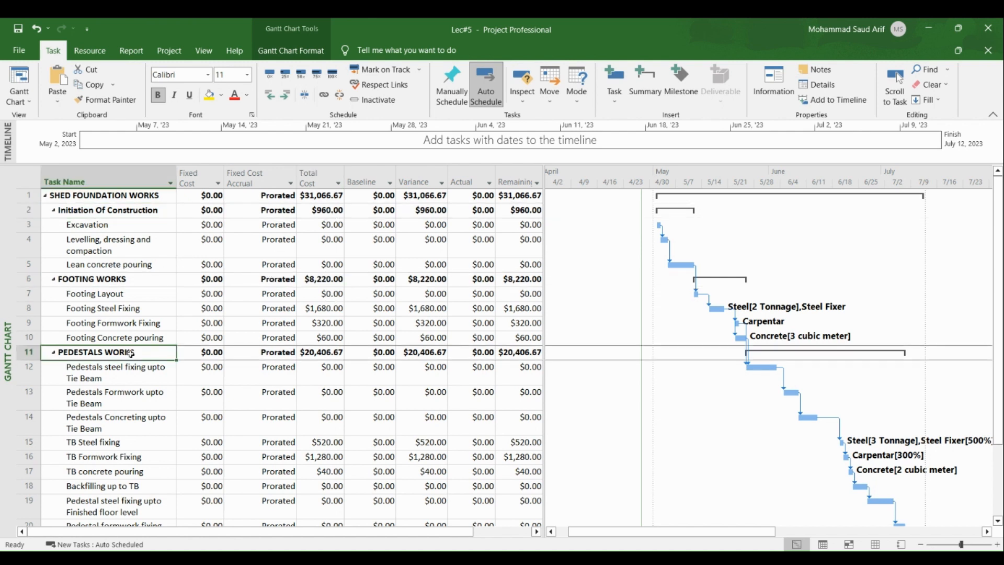
pyautogui.click(317, 353)
pyautogui.scroll(-2, 326, 376)
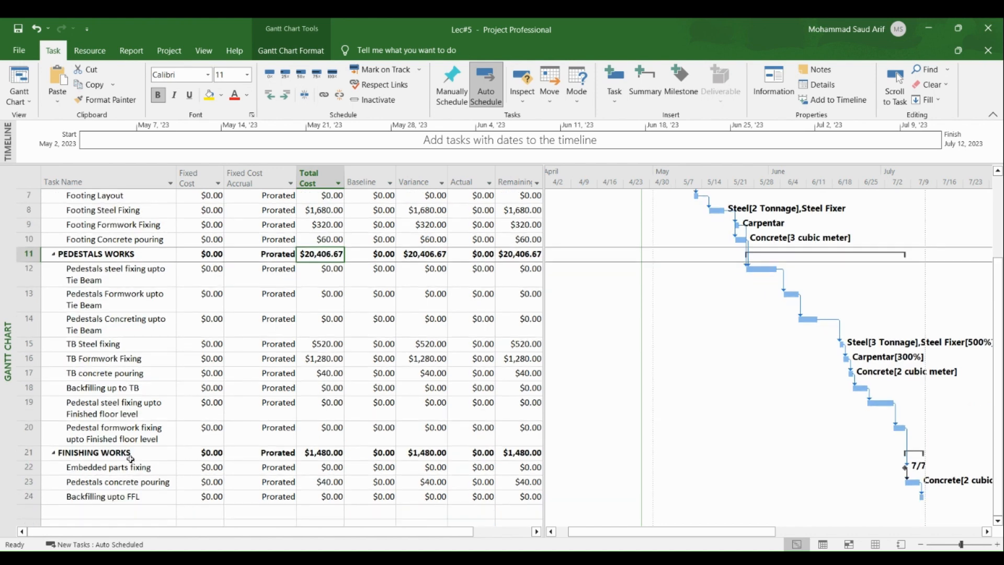
pyautogui.click(130, 452)
pyautogui.click(327, 451)
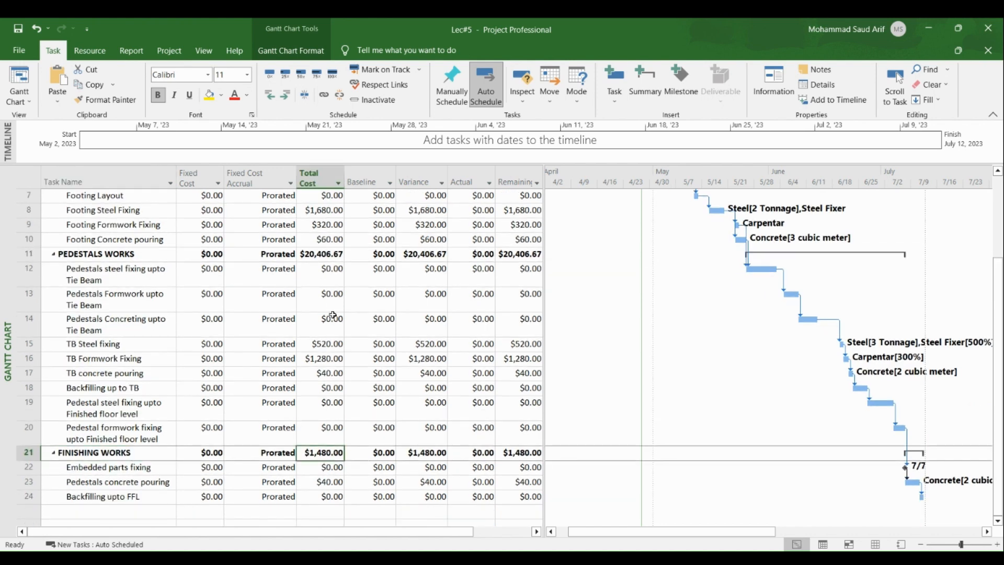
pyautogui.scroll(2, 186, 327)
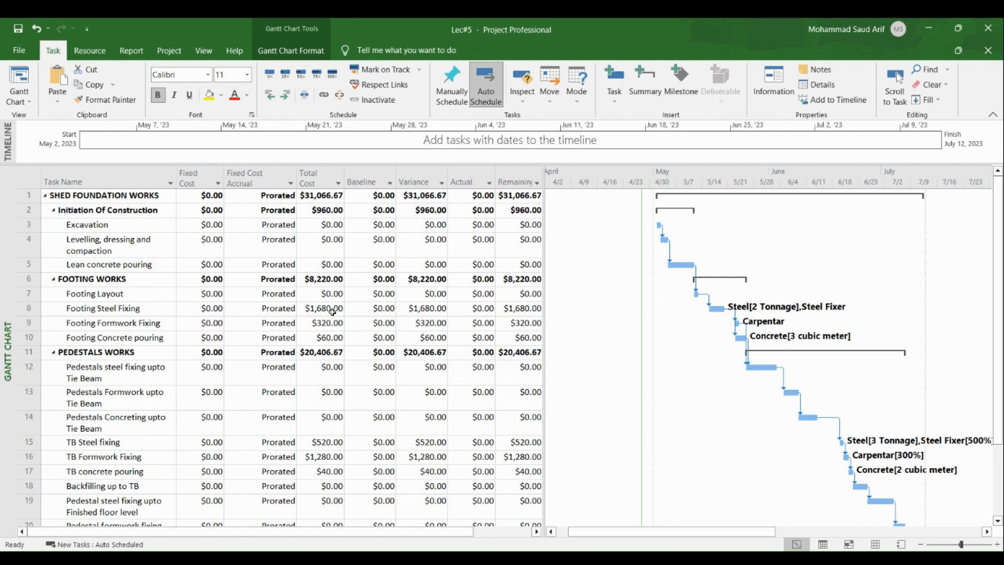
# Switch to the Resource Usage view and scroll through each resource's task assignments
pyautogui.rightClick(3, 424)
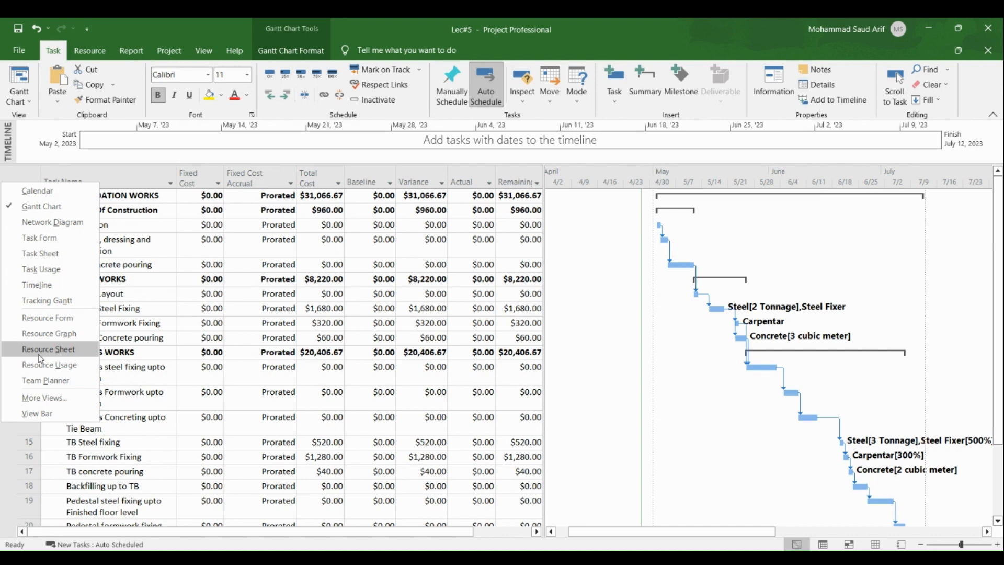
pyautogui.click(48, 365)
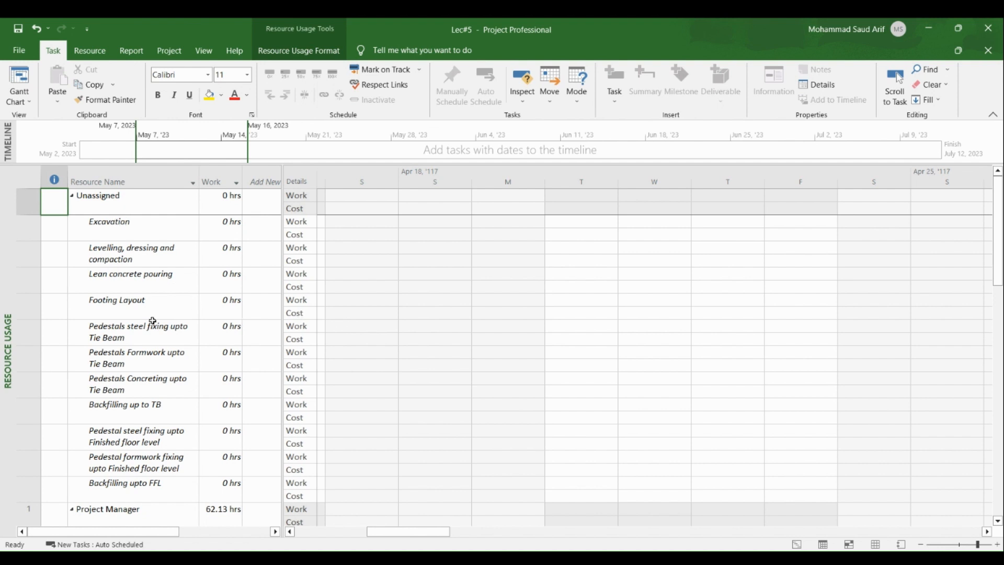
pyautogui.scroll(-3, 151, 320)
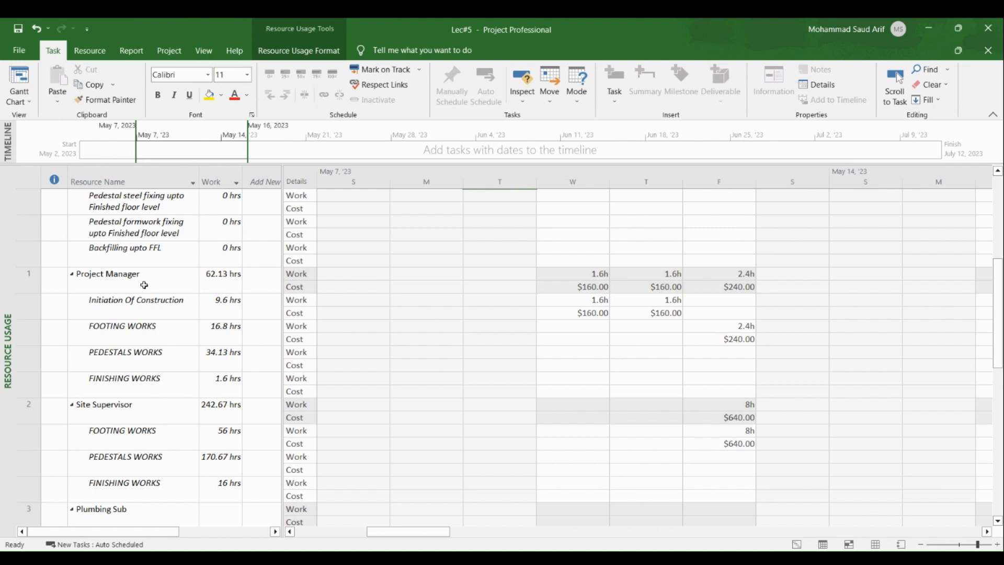
pyautogui.scroll(-2, 143, 285)
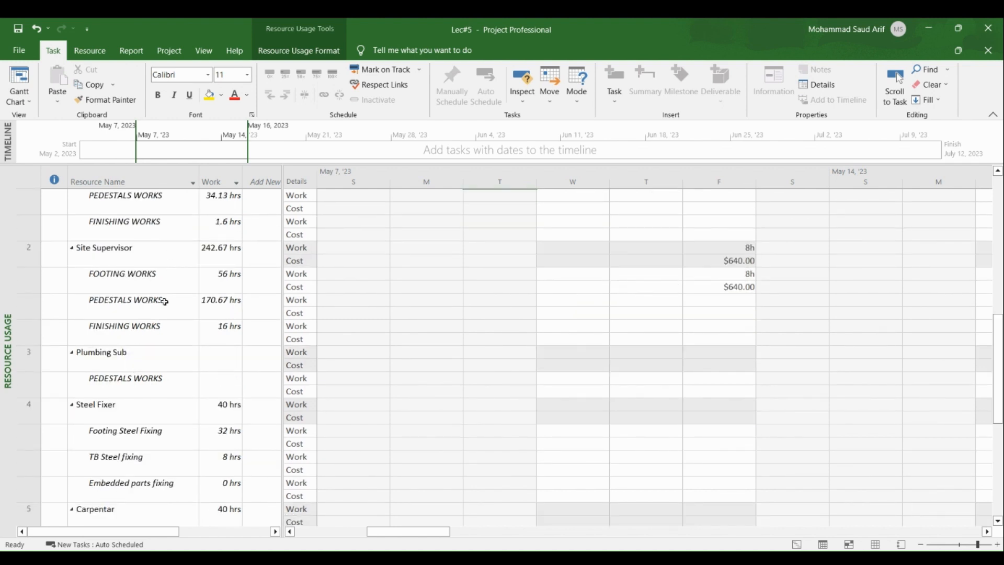
pyautogui.click(716, 249)
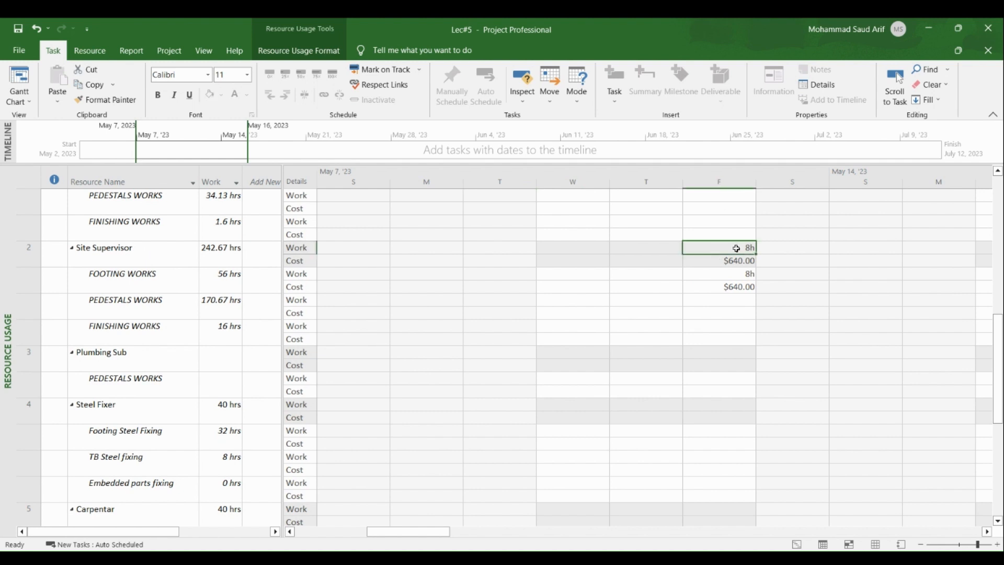
# Hide the Cost rows from the timephased details and review each resource's work hours
pyautogui.rightClick(298, 252)
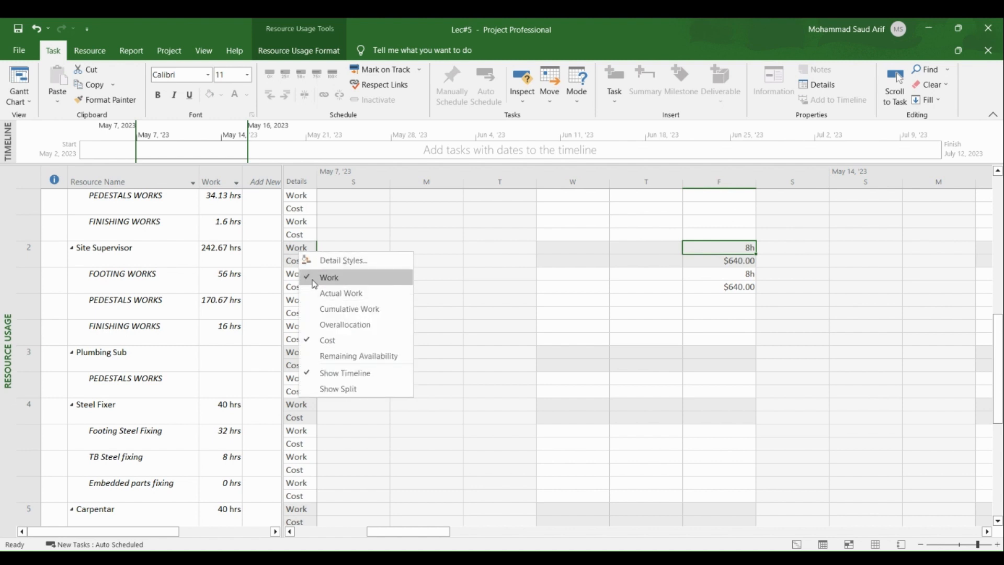
pyautogui.click(319, 341)
pyautogui.scroll(10, 309, 291)
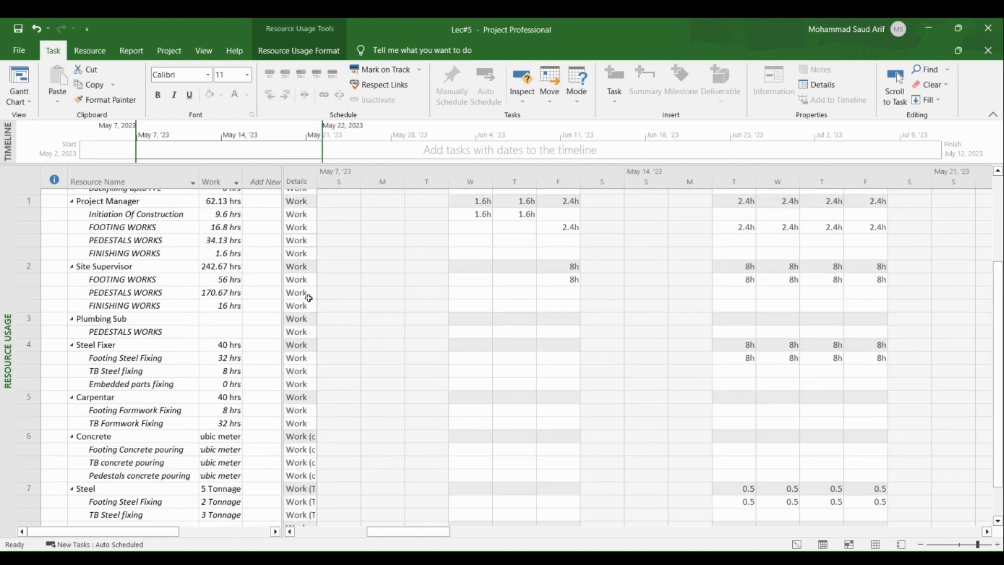
pyautogui.scroll(3, 552, 330)
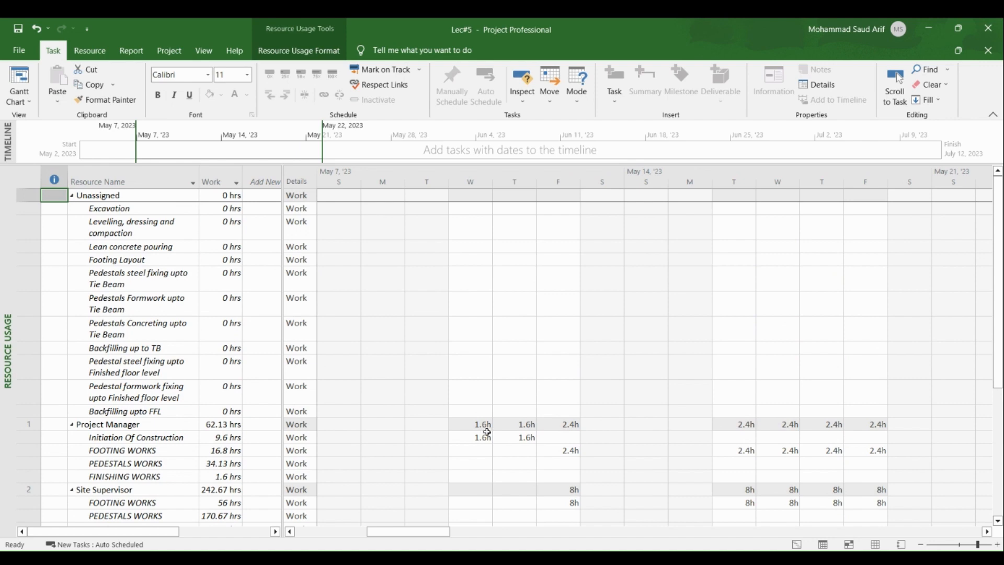
pyautogui.scroll(-4, 487, 431)
pyautogui.scroll(5, 364, 413)
pyautogui.scroll(-6, 306, 372)
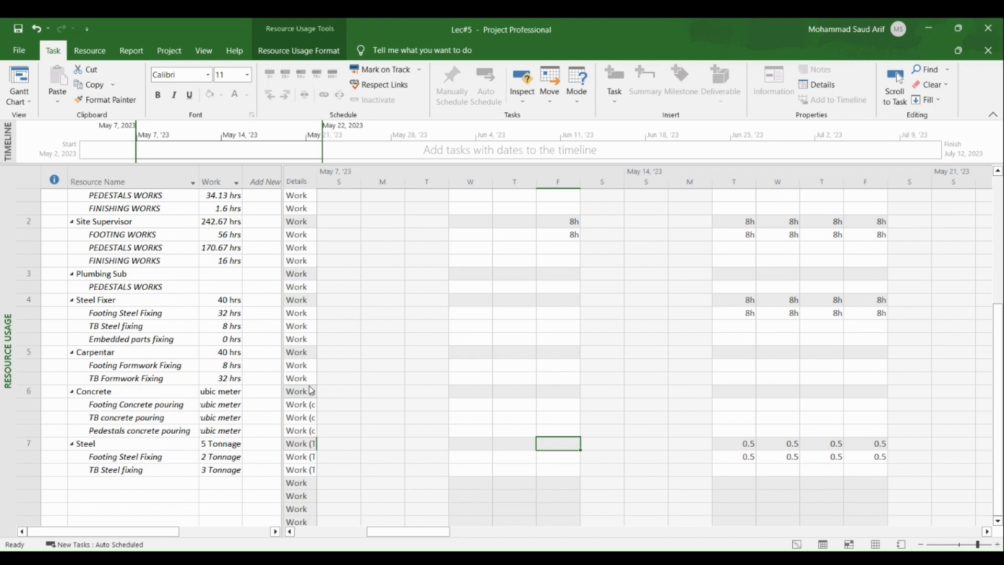
pyautogui.scroll(3, 291, 333)
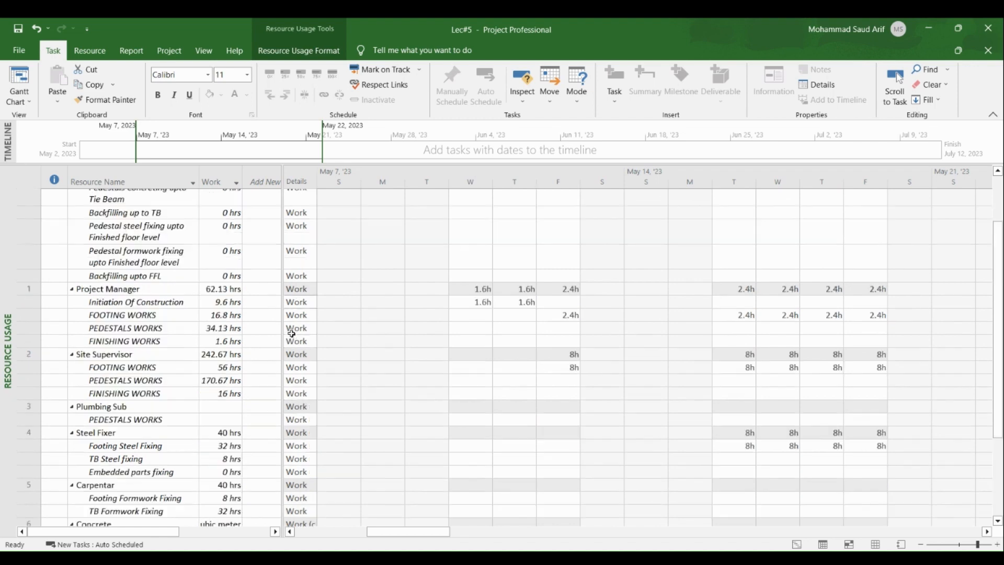
pyautogui.scroll(4, 291, 333)
pyautogui.scroll(-3, 110, 310)
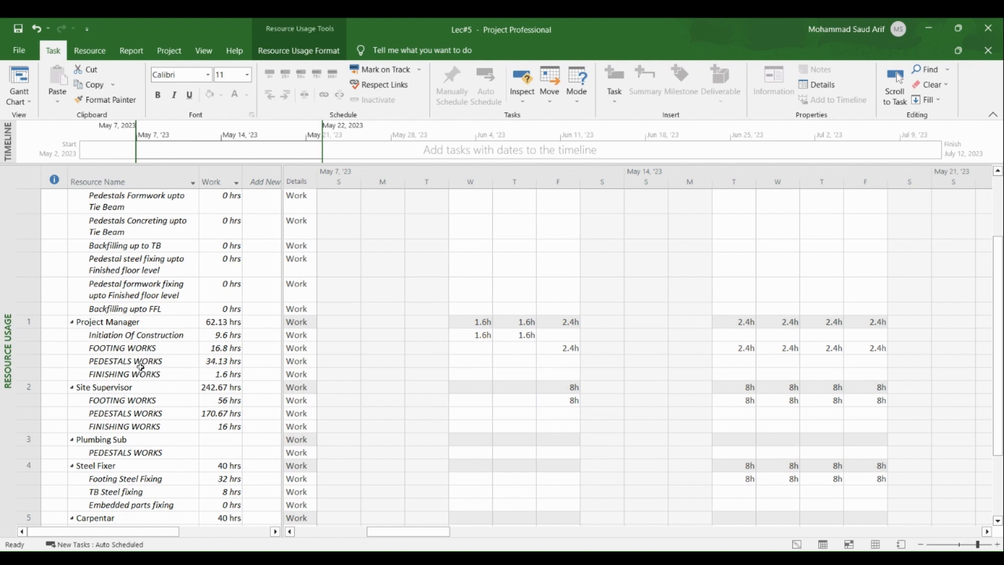
pyautogui.click(232, 321)
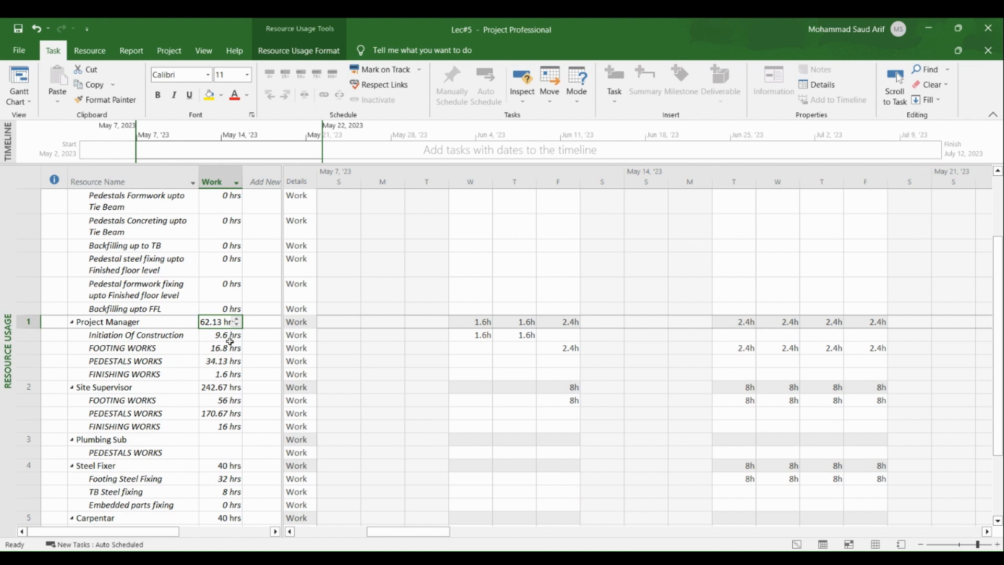
pyautogui.click(231, 338)
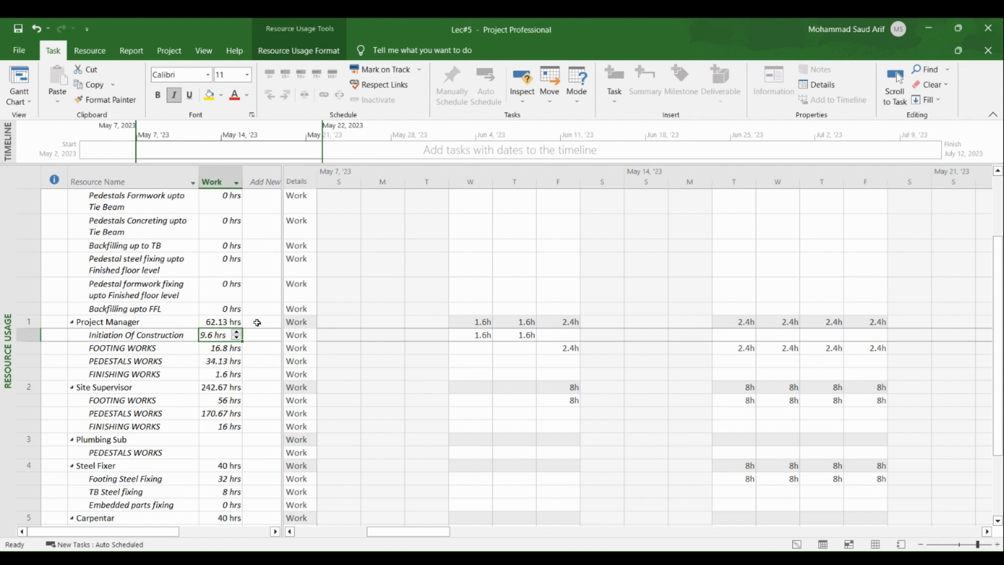
# Show the Cost rows again in the timephased details and inspect the Project Manager's daily work and cost
pyautogui.rightClick(300, 335)
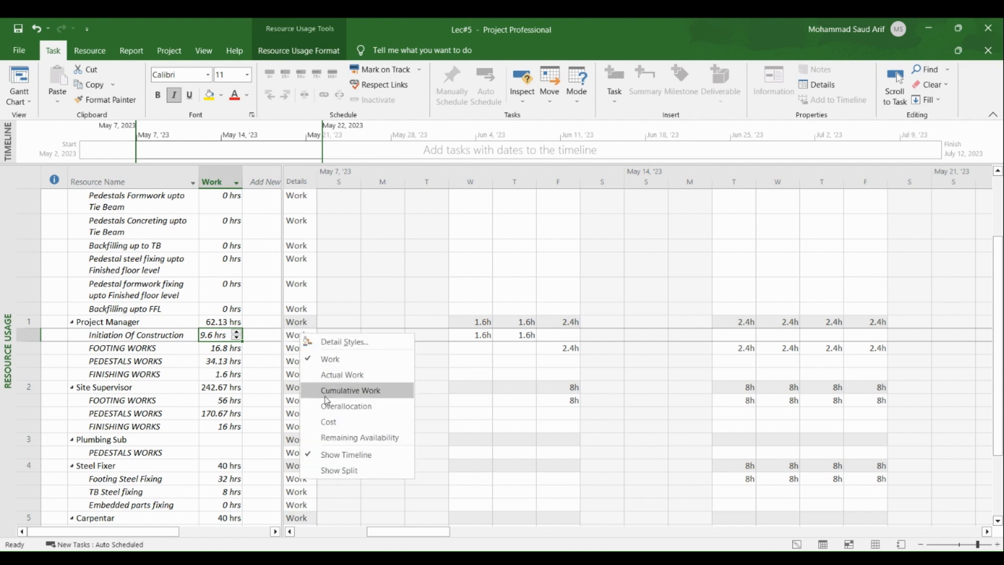
pyautogui.click(330, 422)
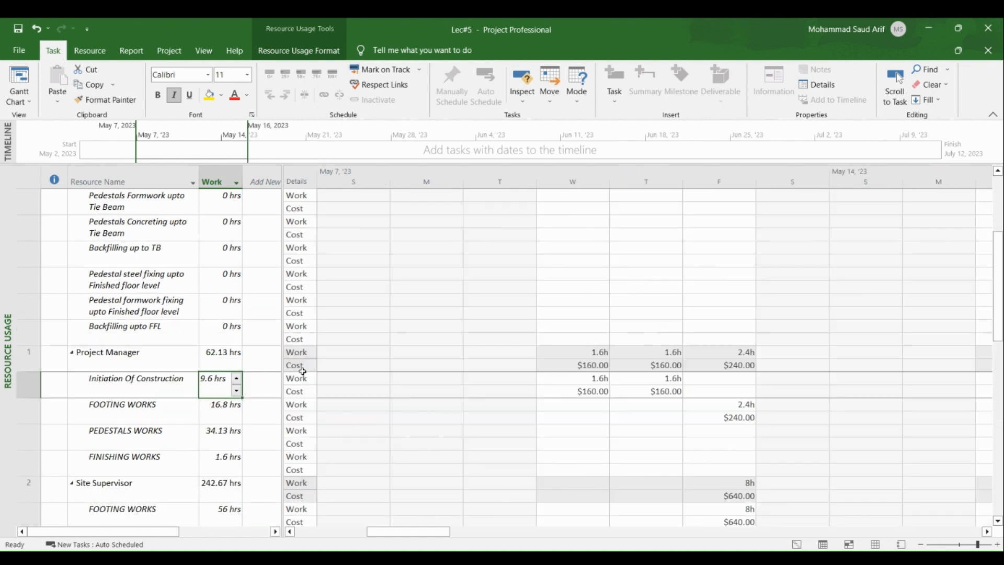
pyautogui.click(549, 352)
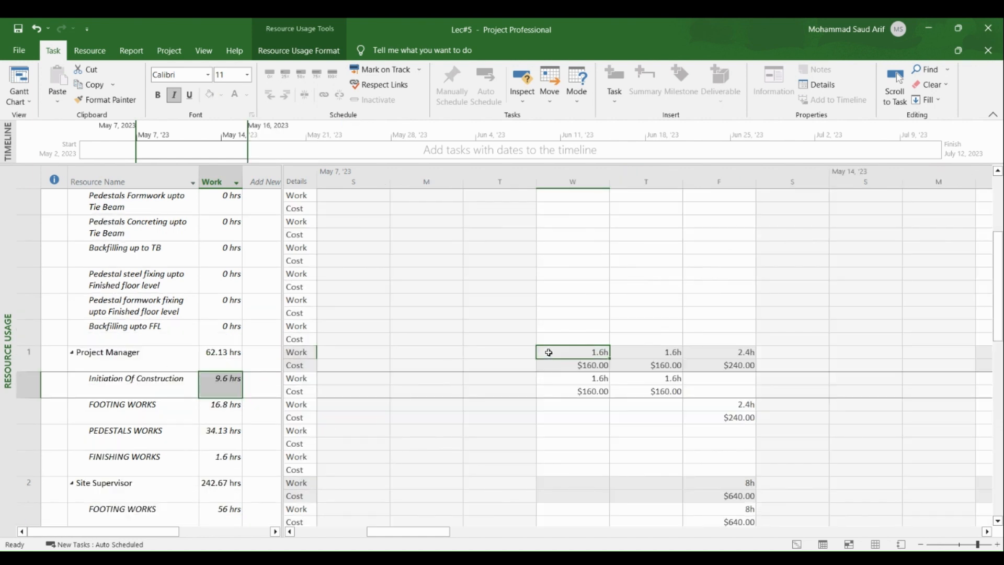
pyautogui.click(586, 363)
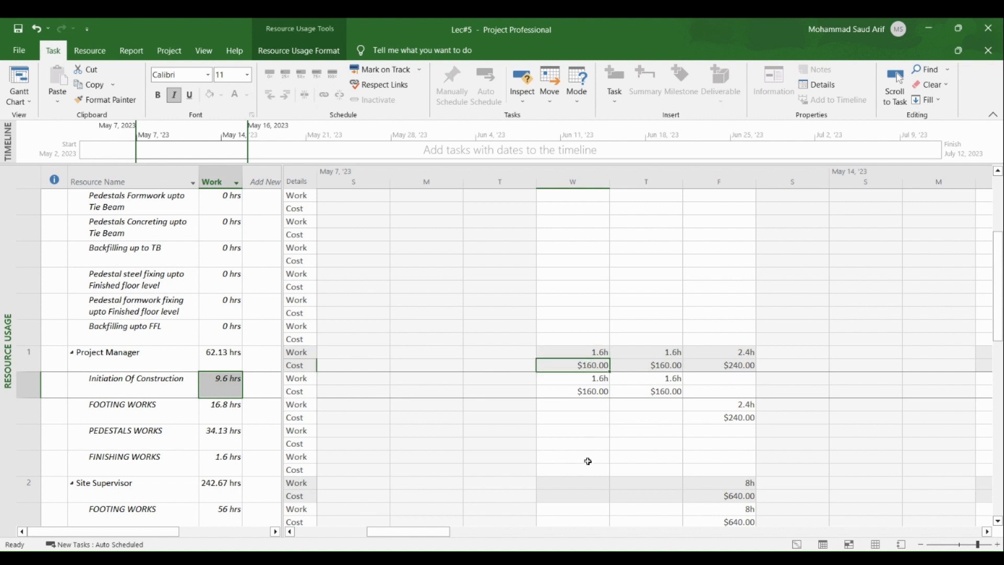
pyautogui.click(658, 353)
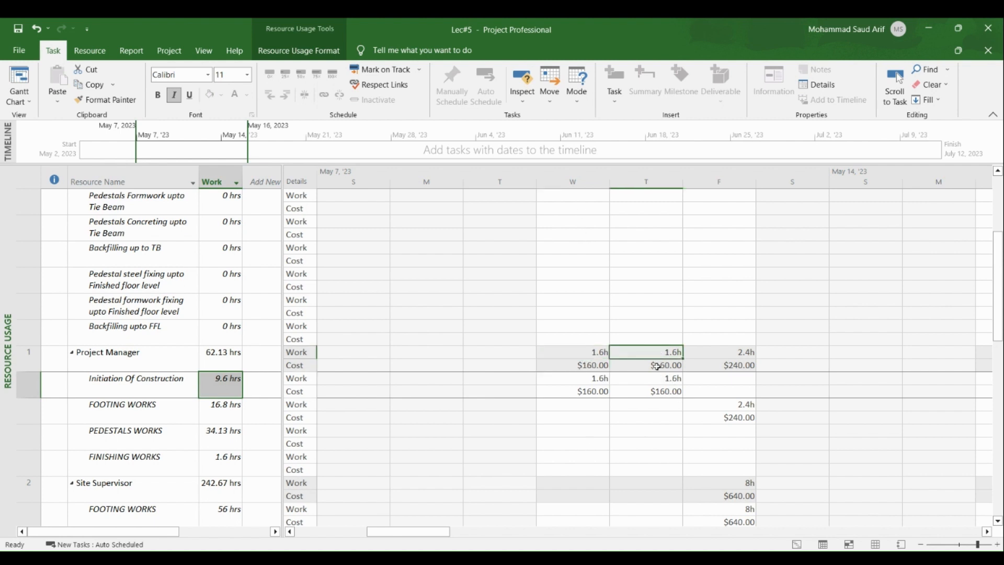
pyautogui.click(657, 366)
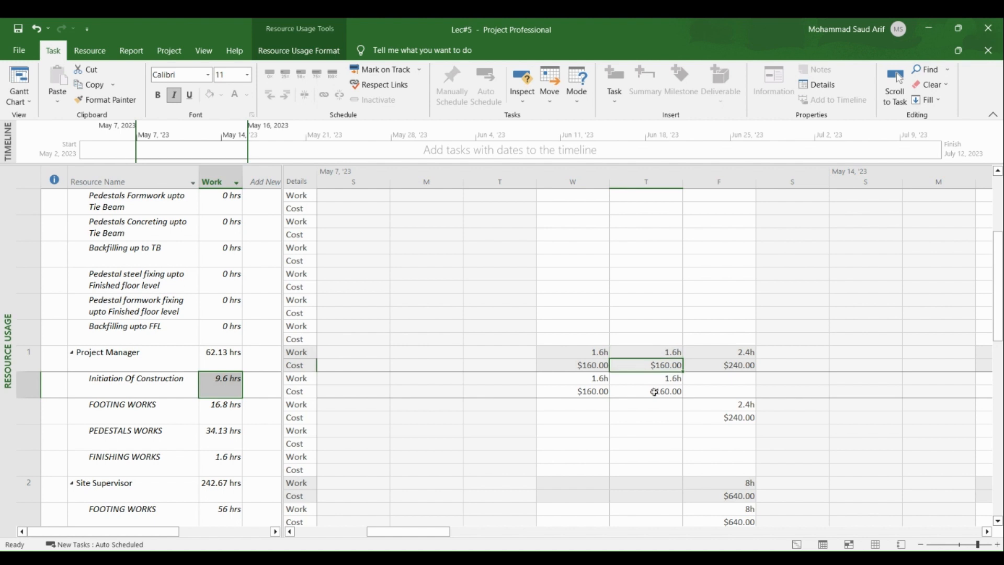
# Inspect the Project Manager's Friday work and cost cells and scroll through the other resources' assignments
pyautogui.click(744, 353)
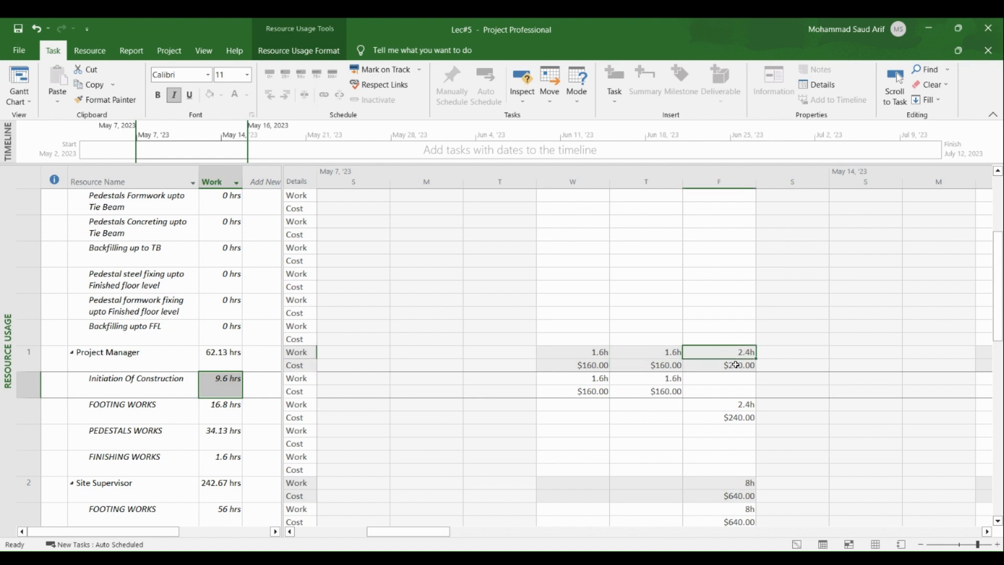
pyautogui.click(735, 365)
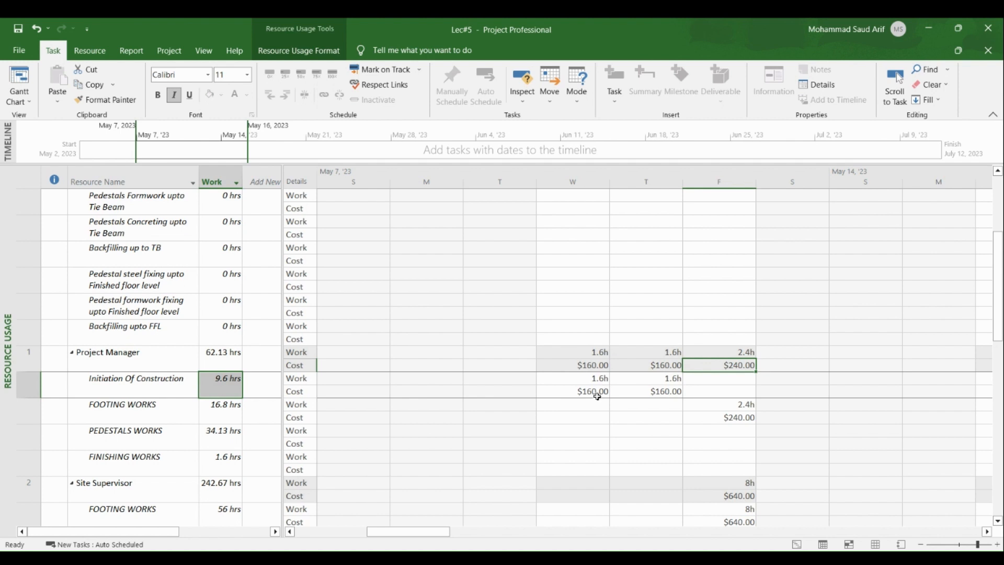
pyautogui.scroll(-1, 596, 396)
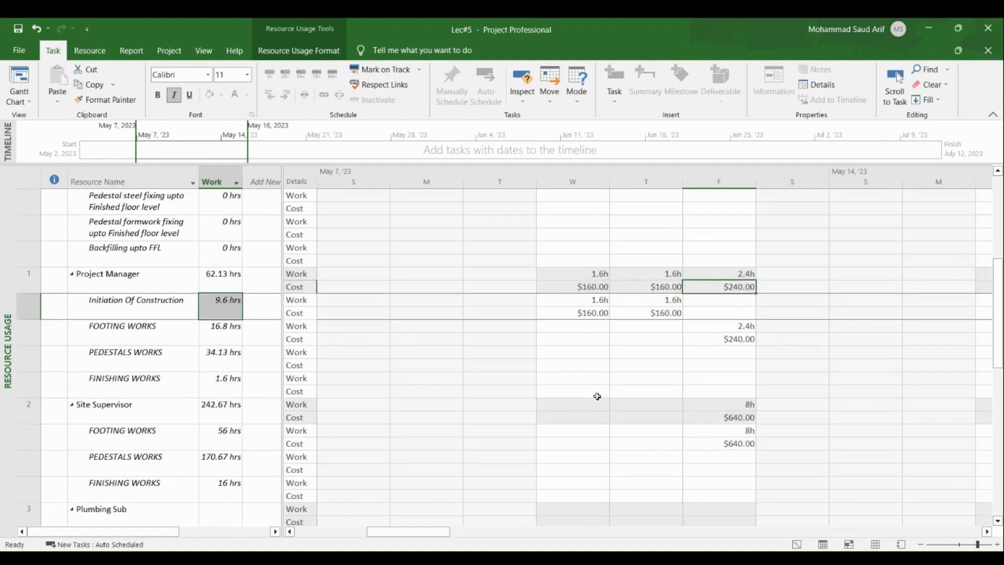
pyautogui.scroll(-1, 597, 396)
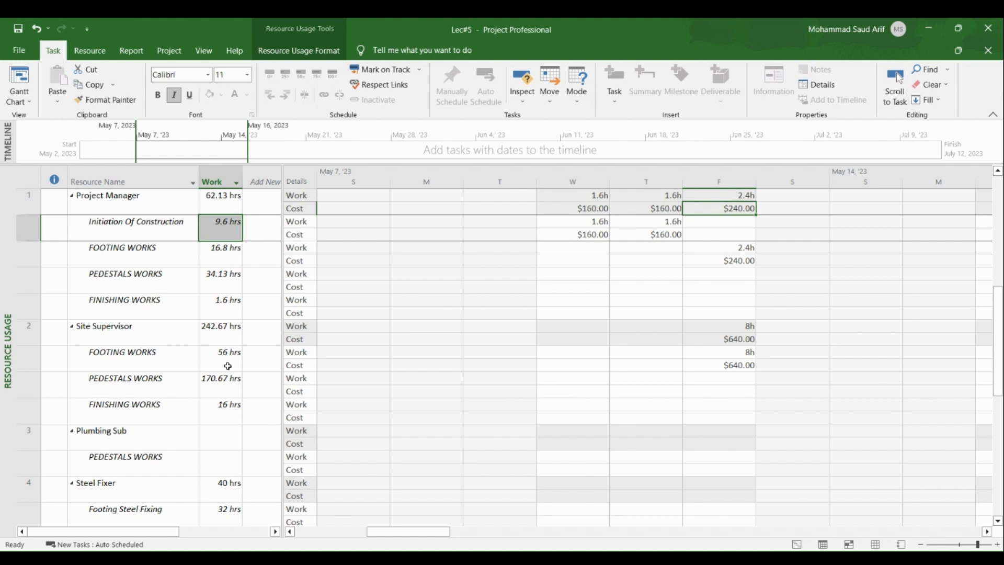
# Switch to the Task Usage view by way of the Gantt Chart view
pyautogui.rightClick(12, 279)
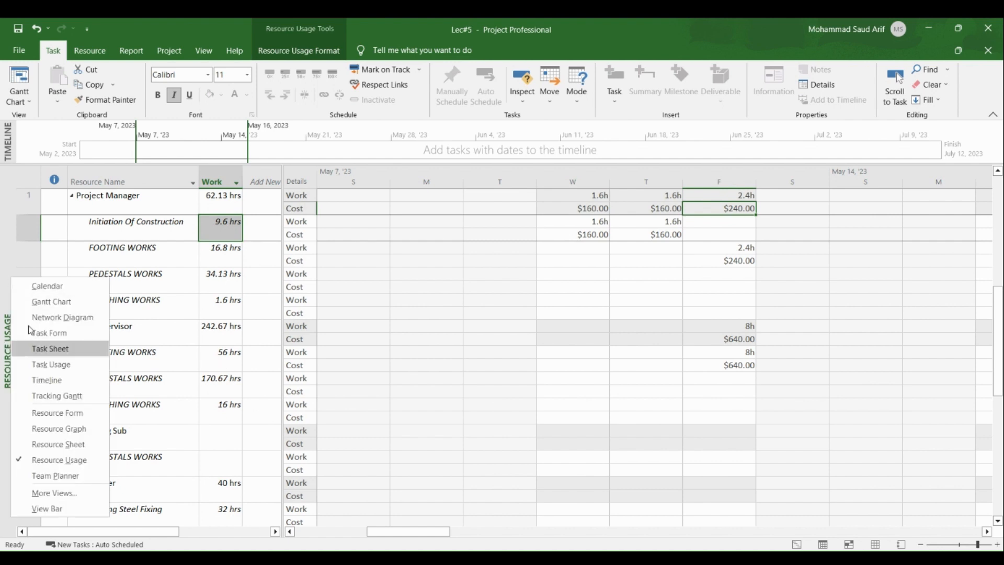
pyautogui.click(52, 302)
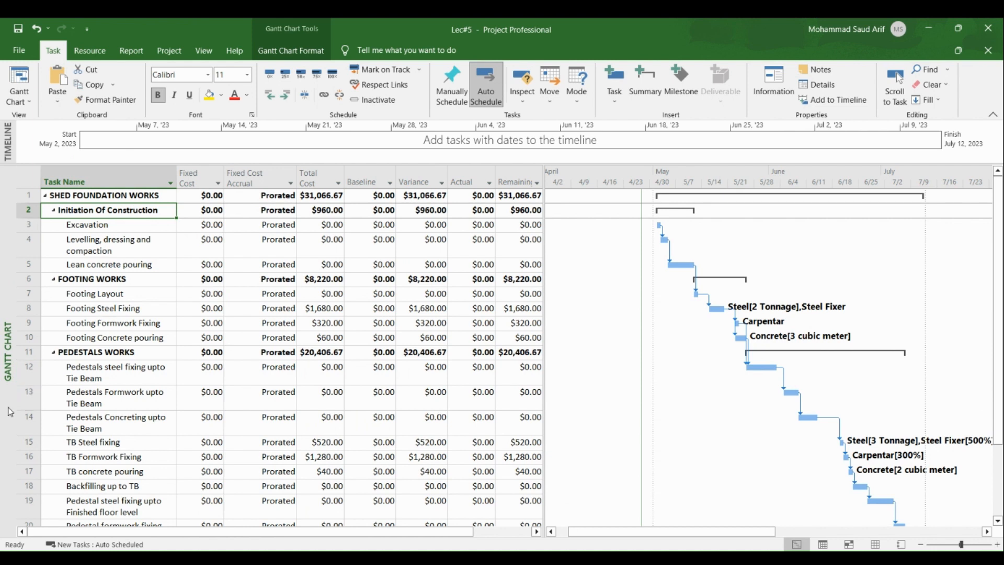
pyautogui.rightClick(9, 407)
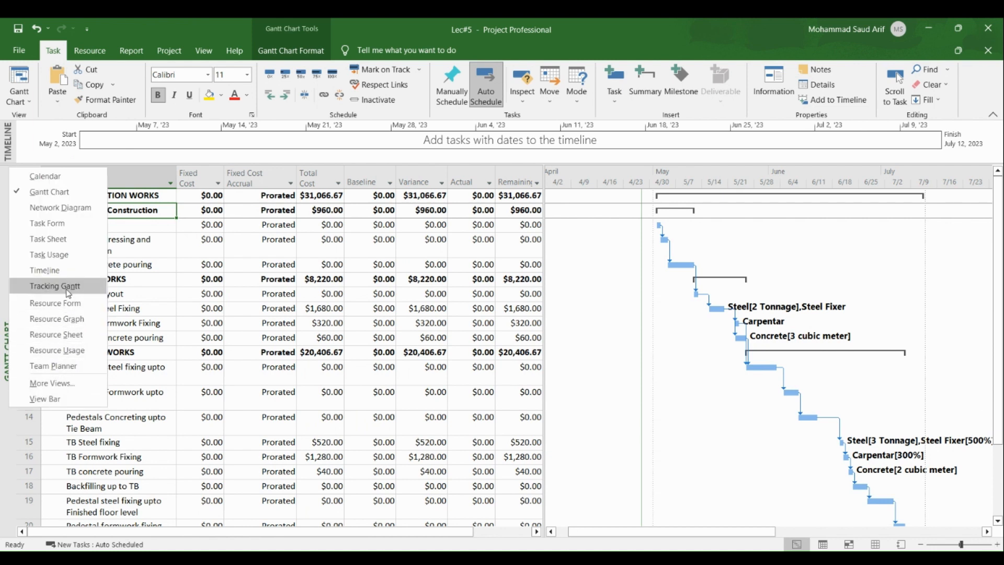
pyautogui.click(75, 255)
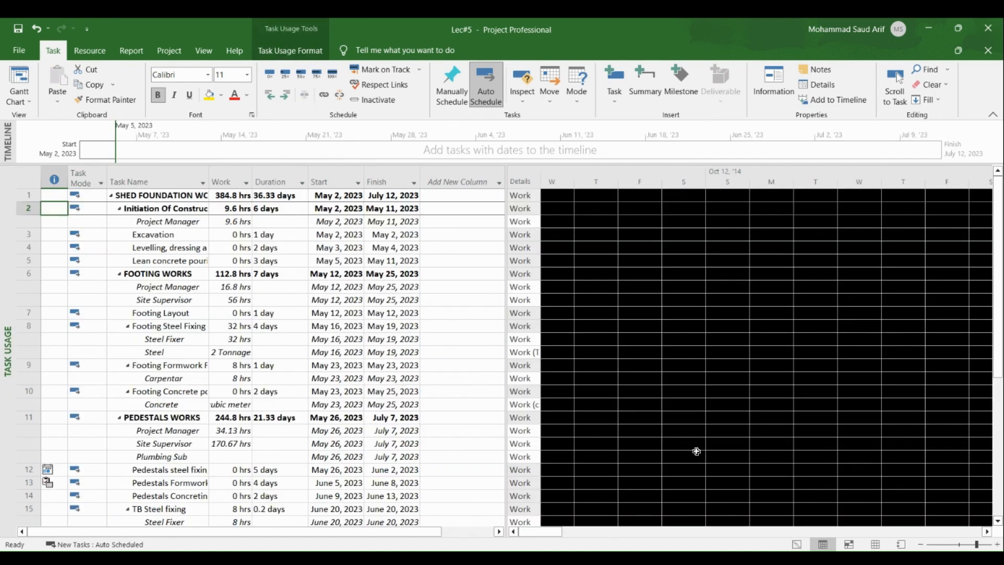
pyautogui.scroll(-1, 741, 467)
pyautogui.scroll(1, 740, 468)
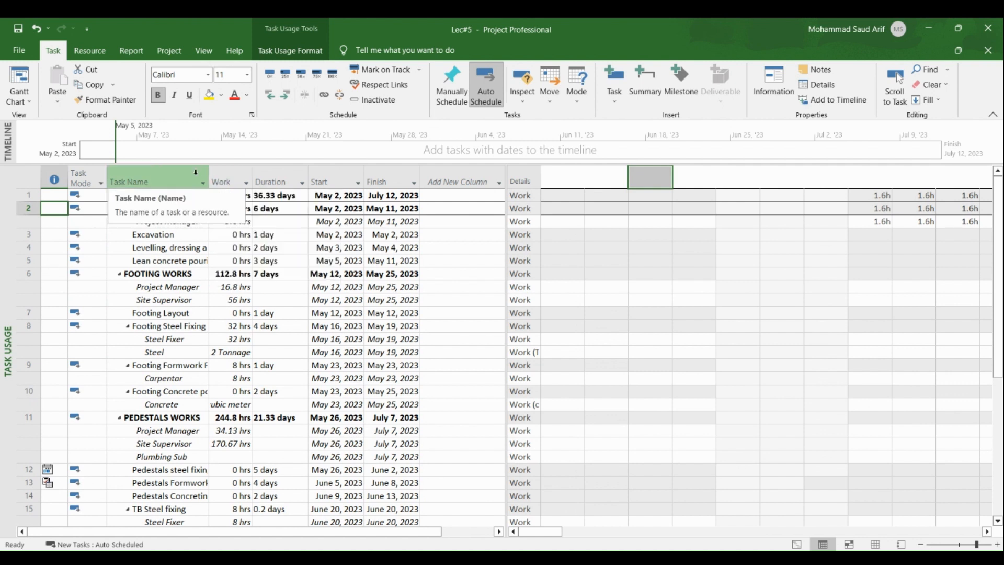
# Widen the Task Name column and review each task's assigned resources and their daily work
pyautogui.moveTo(208, 178); pyautogui.dragTo(256, 180)
pyautogui.click(171, 222)
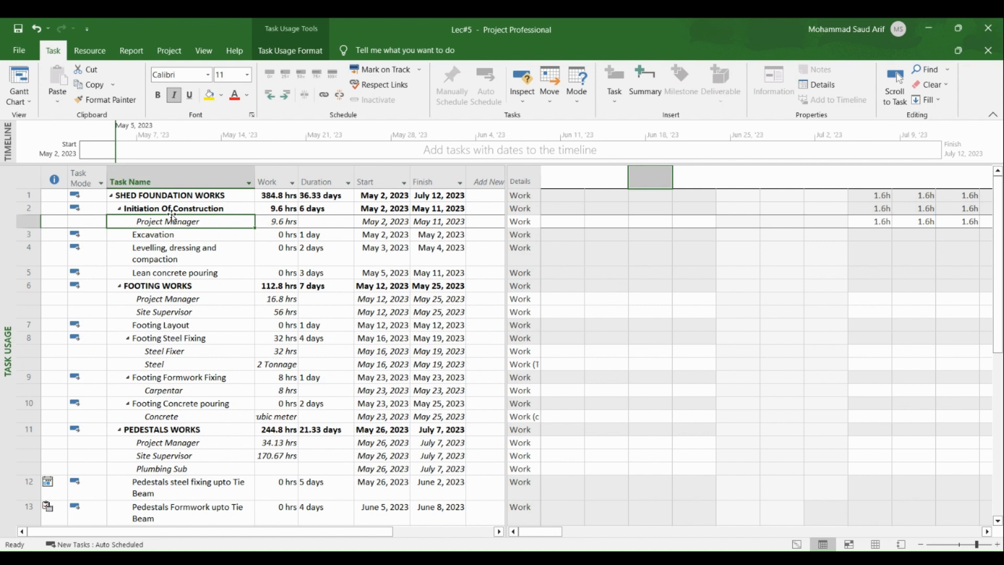
pyautogui.click(168, 208)
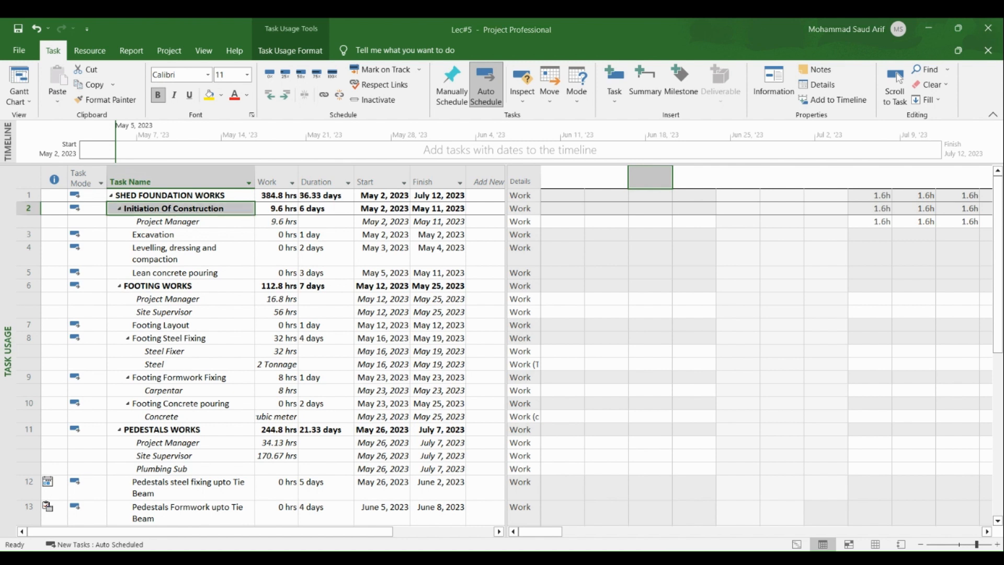
pyautogui.click(987, 531)
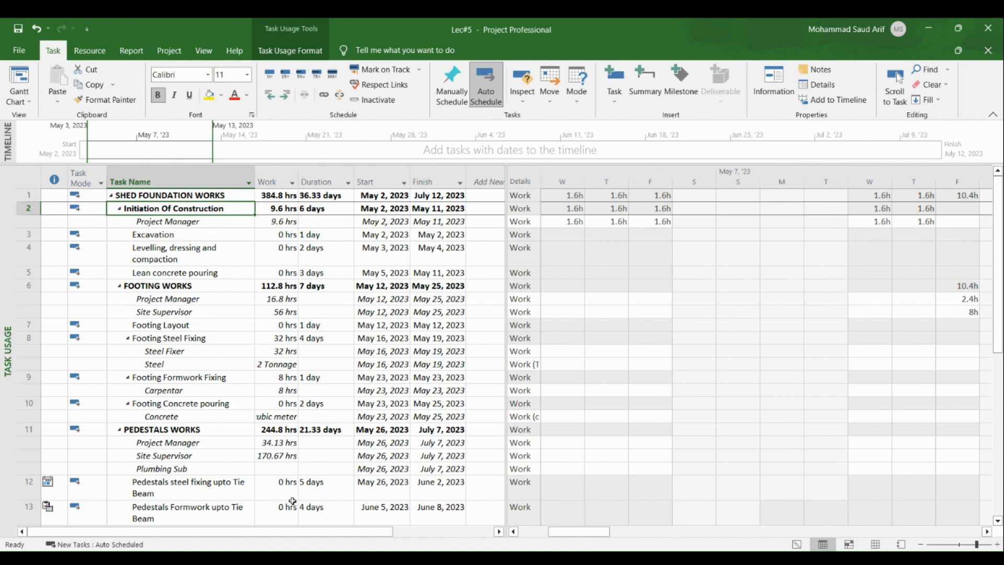
# Switch from Task Usage to the Resource Sheet view via the Gantt Chart
pyautogui.rightClick(5, 296)
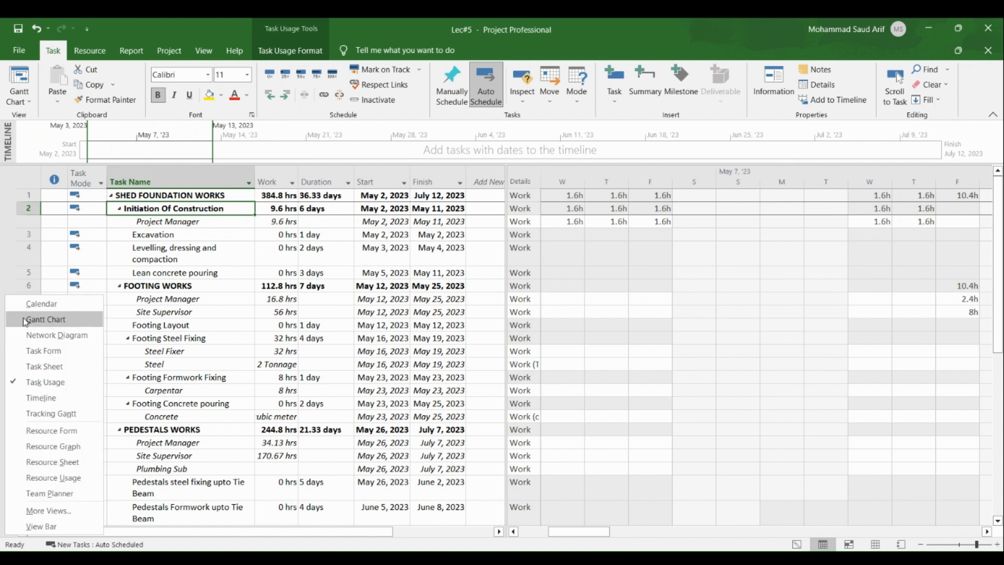
pyautogui.click(30, 320)
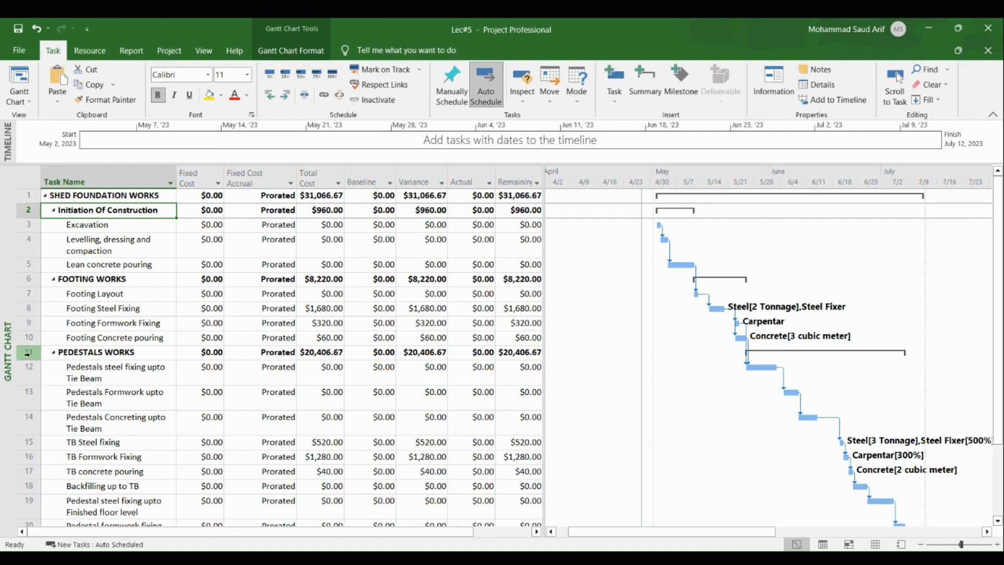
pyautogui.rightClick(9, 310)
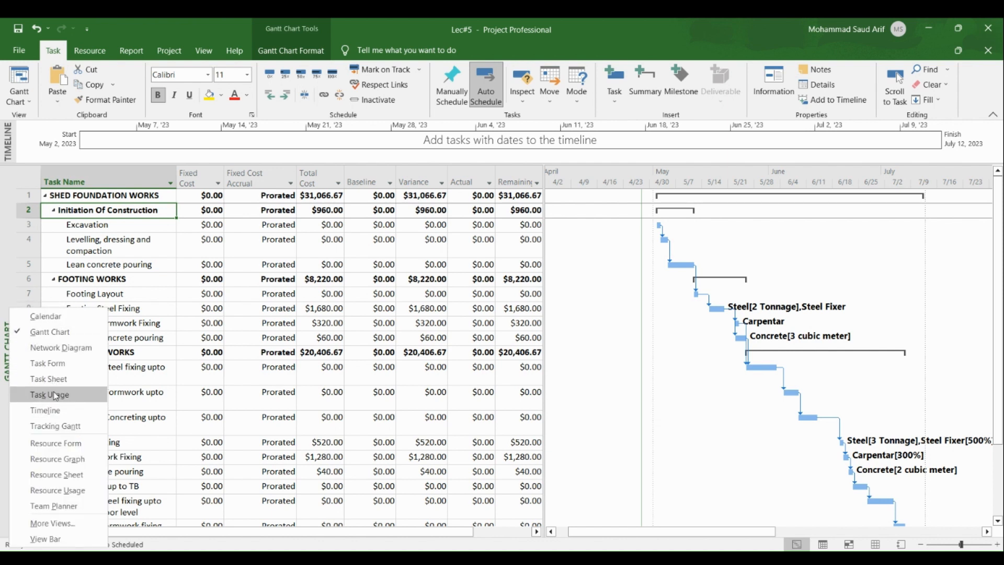
pyautogui.click(72, 483)
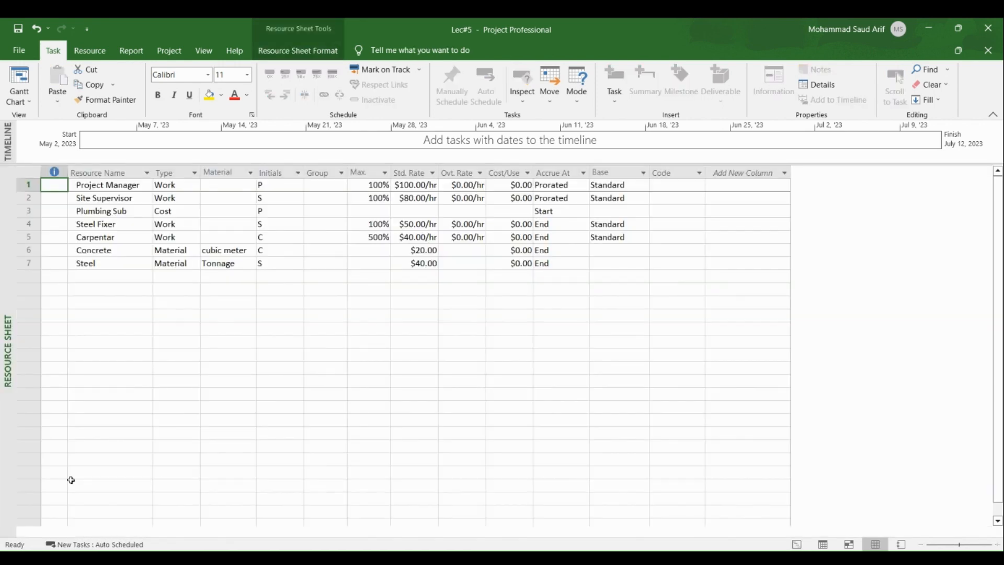
# Apply the Cost table to the Resource Sheet and review each resource's total cost
pyautogui.click(30, 173)
pyautogui.rightClick(30, 173)
pyautogui.click(78, 198)
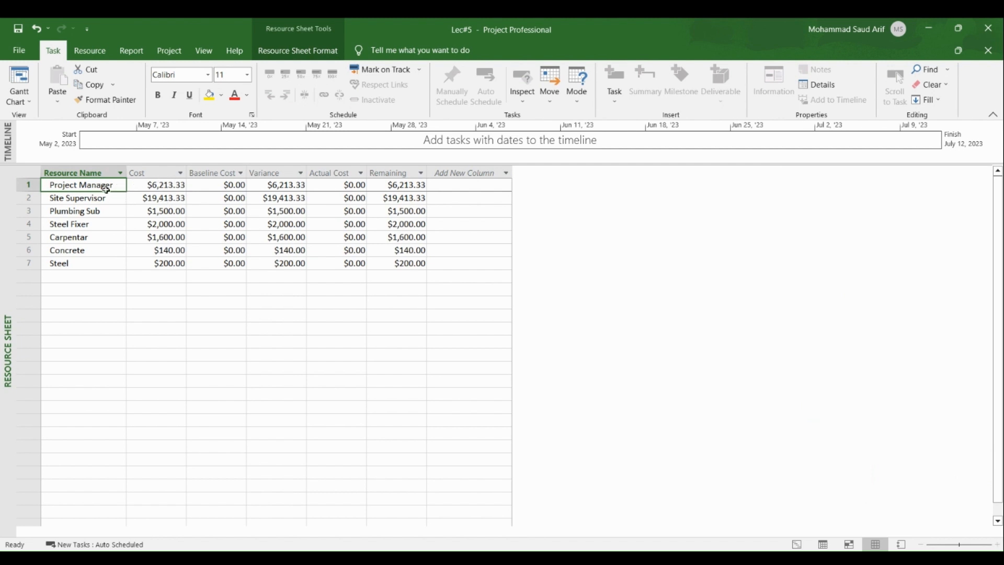
pyautogui.click(150, 185)
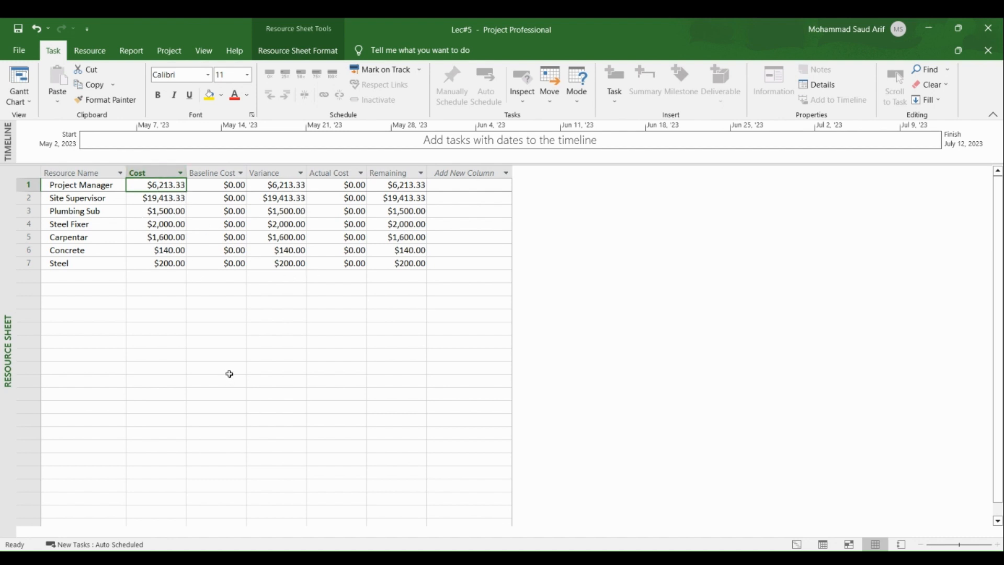
# Return to the Gantt Chart view
pyautogui.click(17, 170)
pyautogui.rightClick(11, 228)
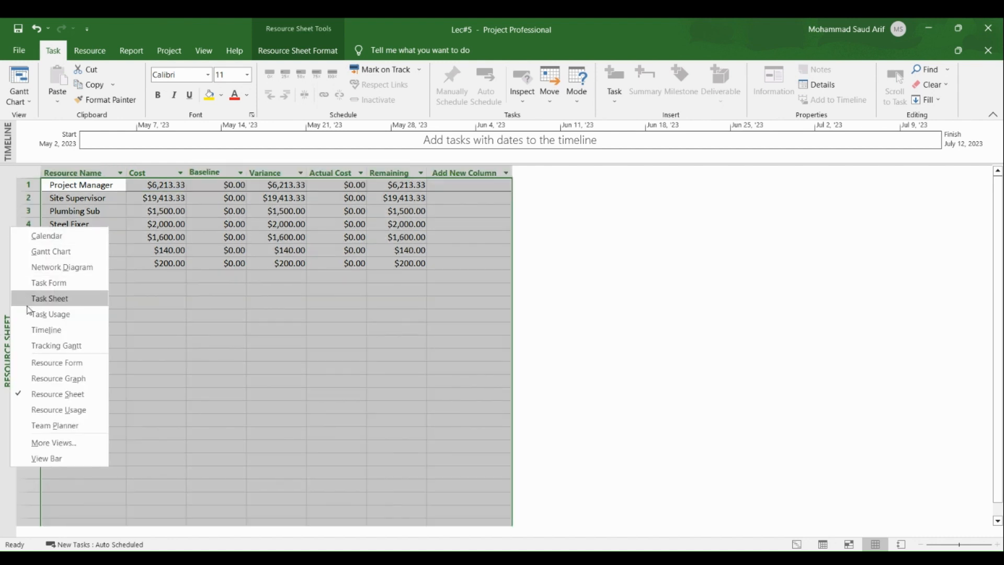
pyautogui.click(49, 251)
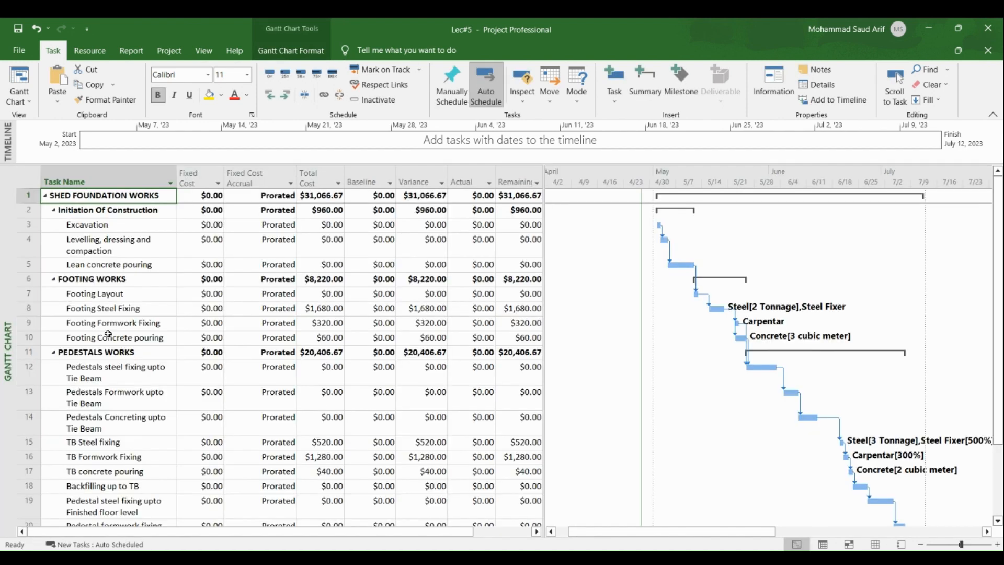
# Switch the Gantt Chart's table back to the Entry table
pyautogui.rightClick(27, 180)
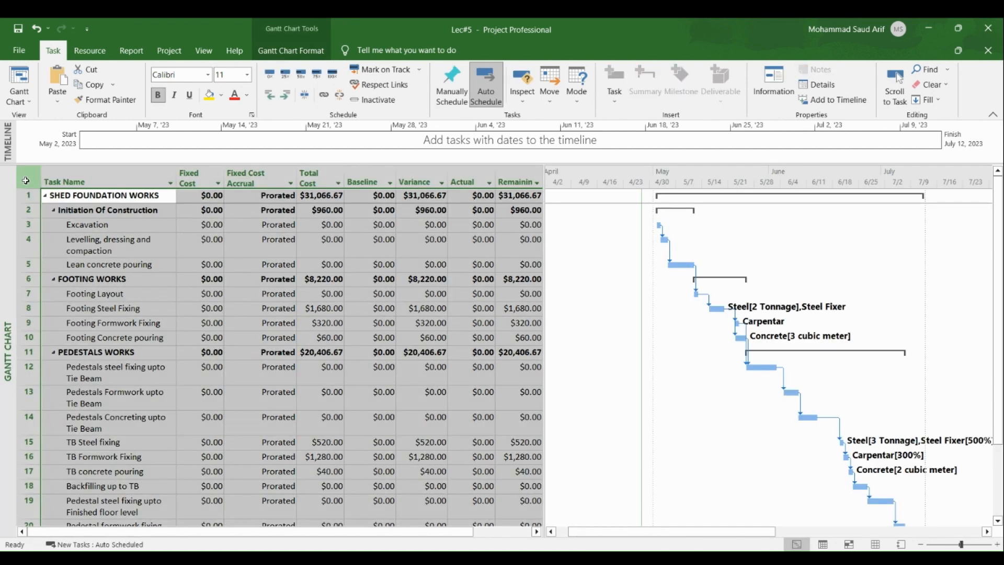
pyautogui.click(55, 222)
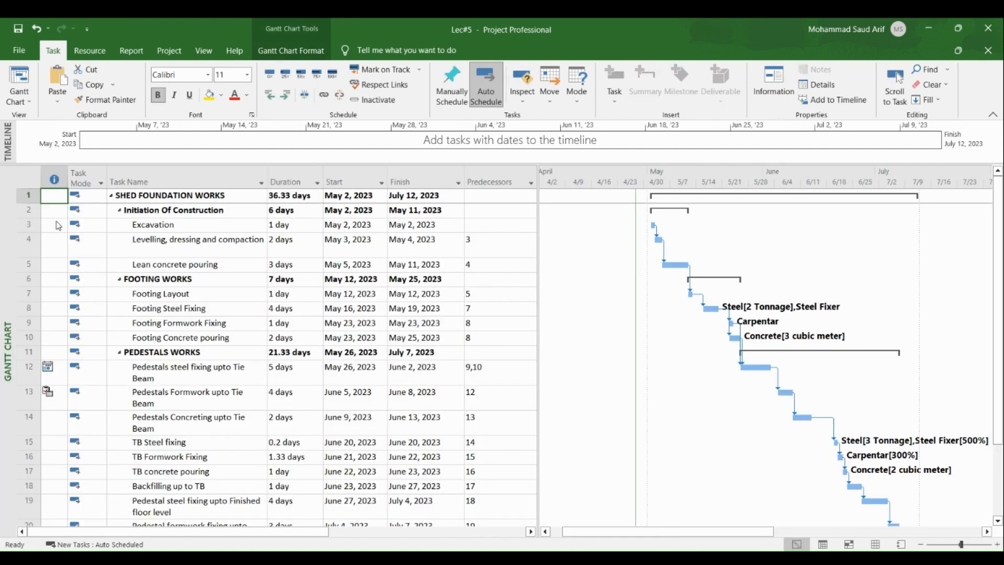
pyautogui.click(213, 320)
pyautogui.click(208, 241)
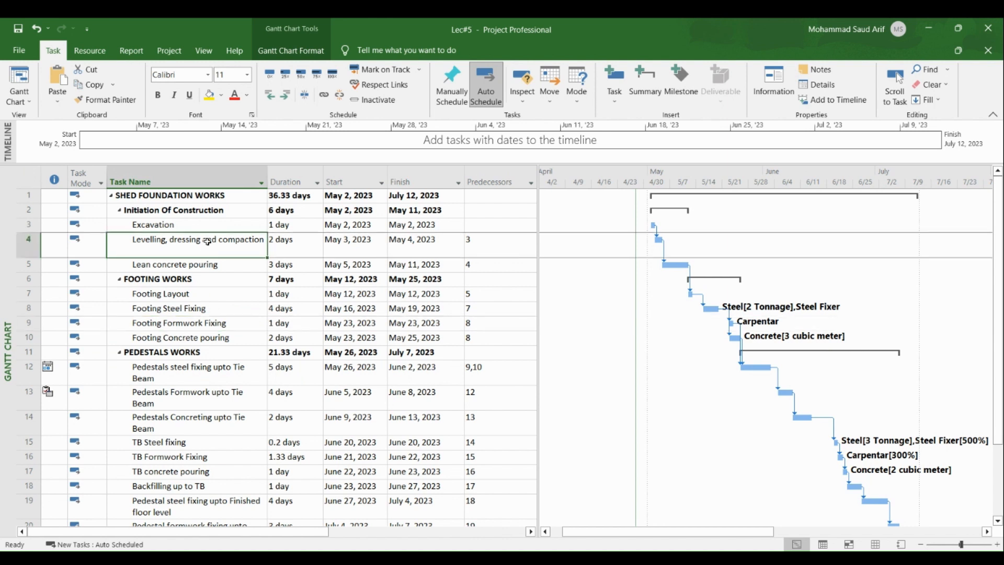